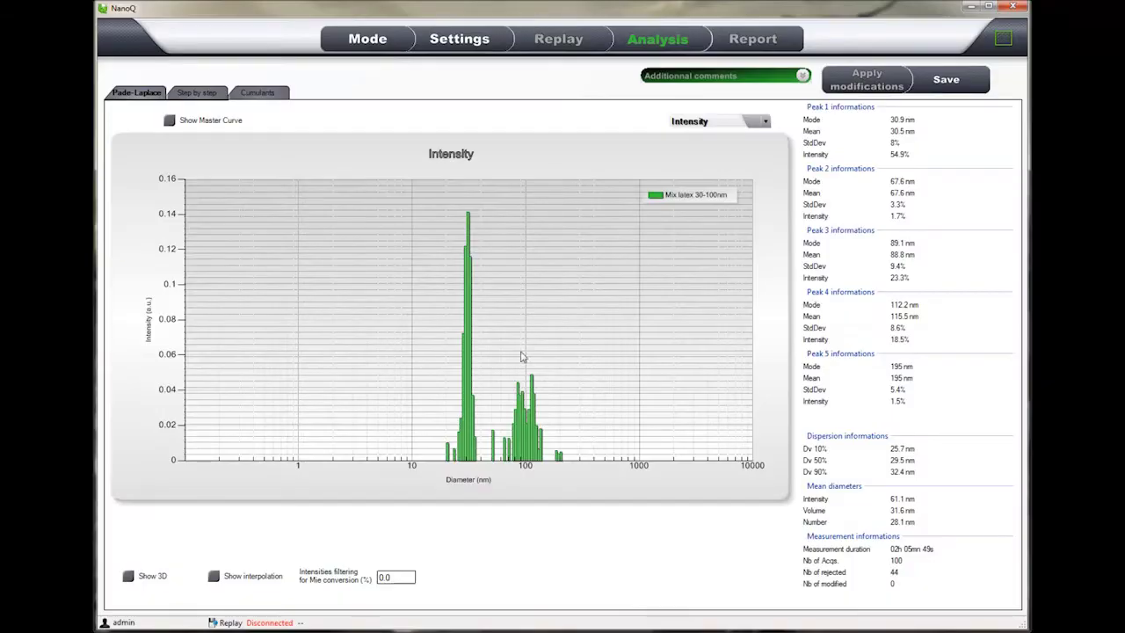
Step: Zoom the intensity histogram to about 10–200 nm and preview it in 3D before returning to 2D
drag(413, 448, 570, 453)
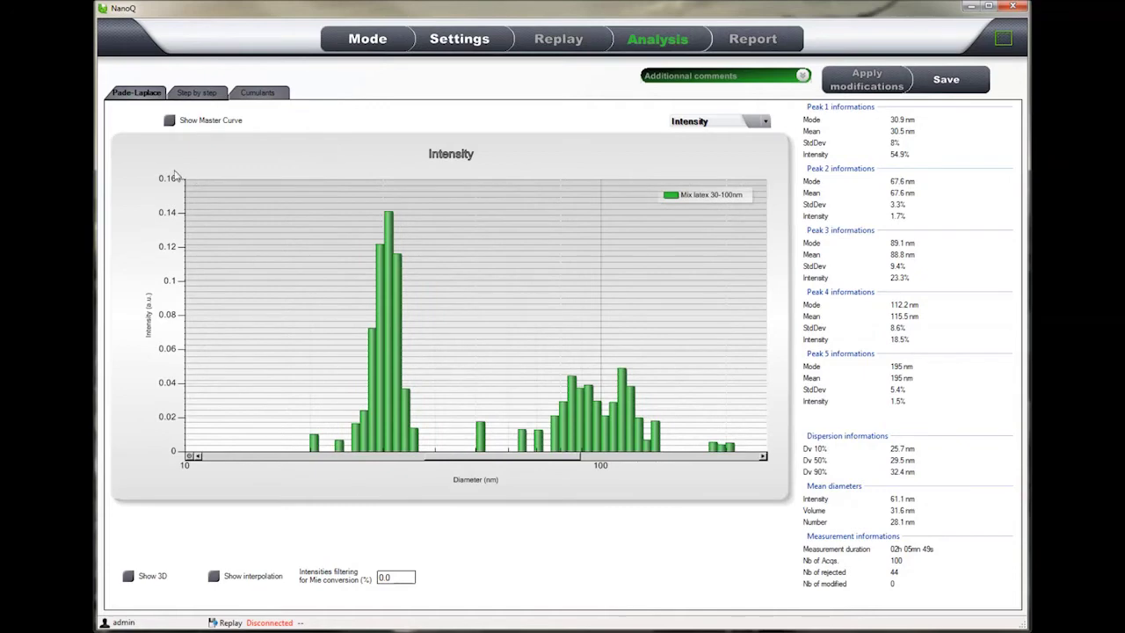
click(128, 578)
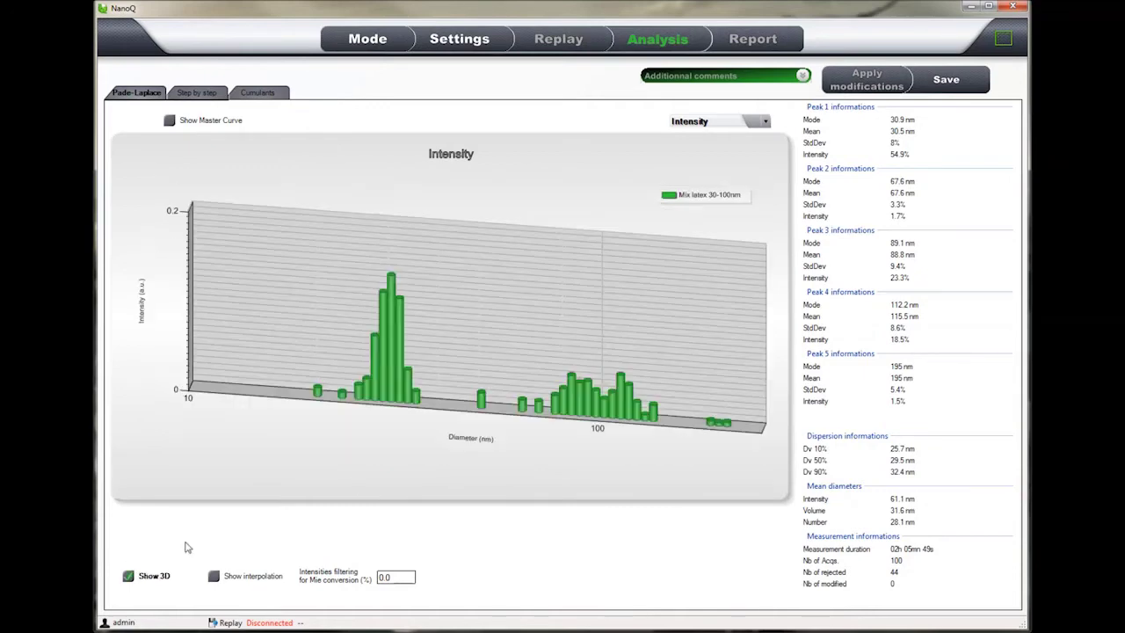
click(128, 578)
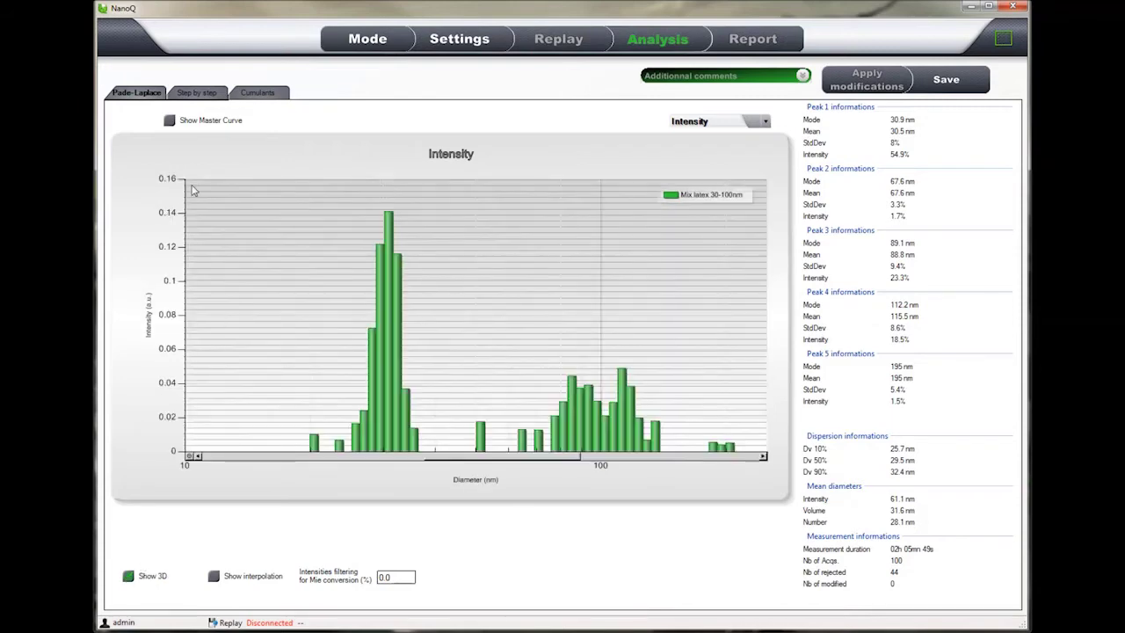
Step: Overlay the blue master curve on the histogram, viewing it in 3D and then flat 2D
click(169, 121)
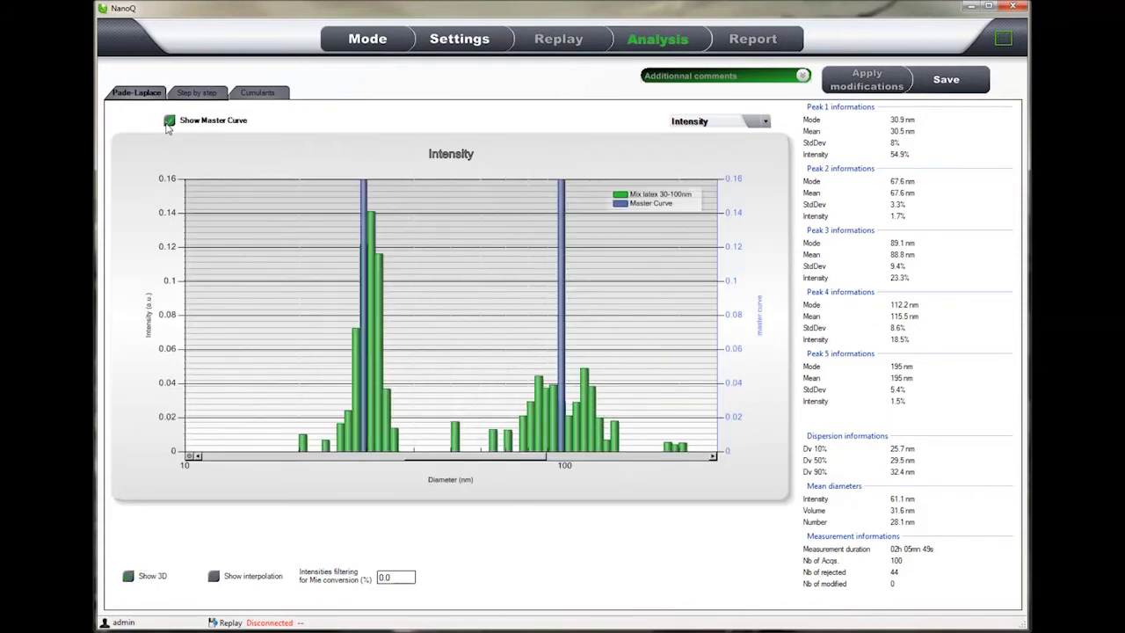
click(128, 577)
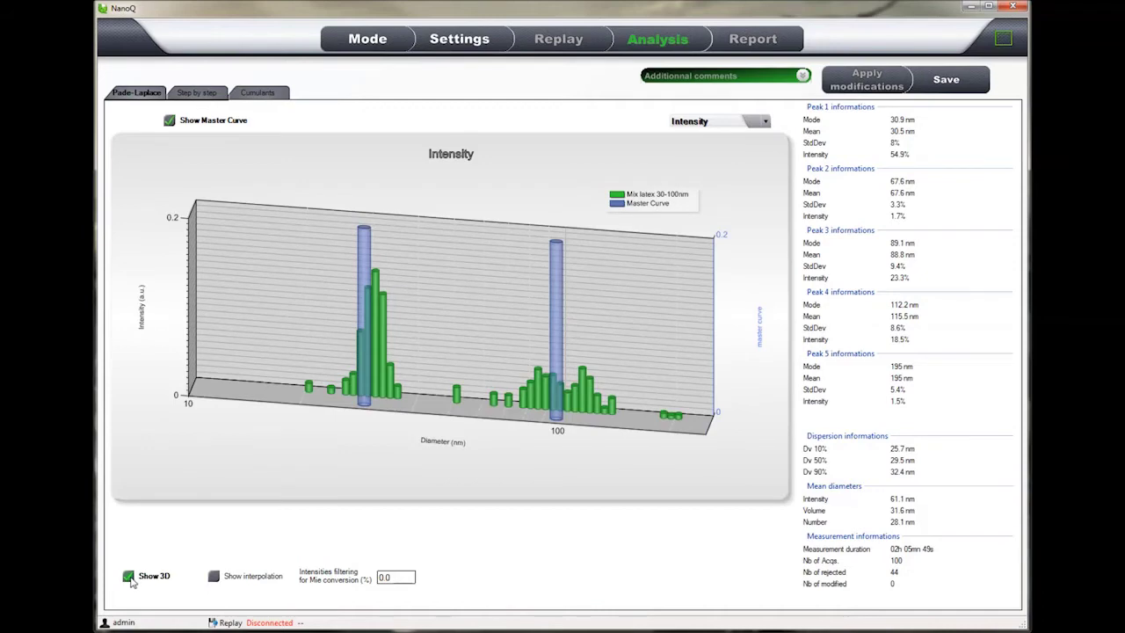
click(129, 577)
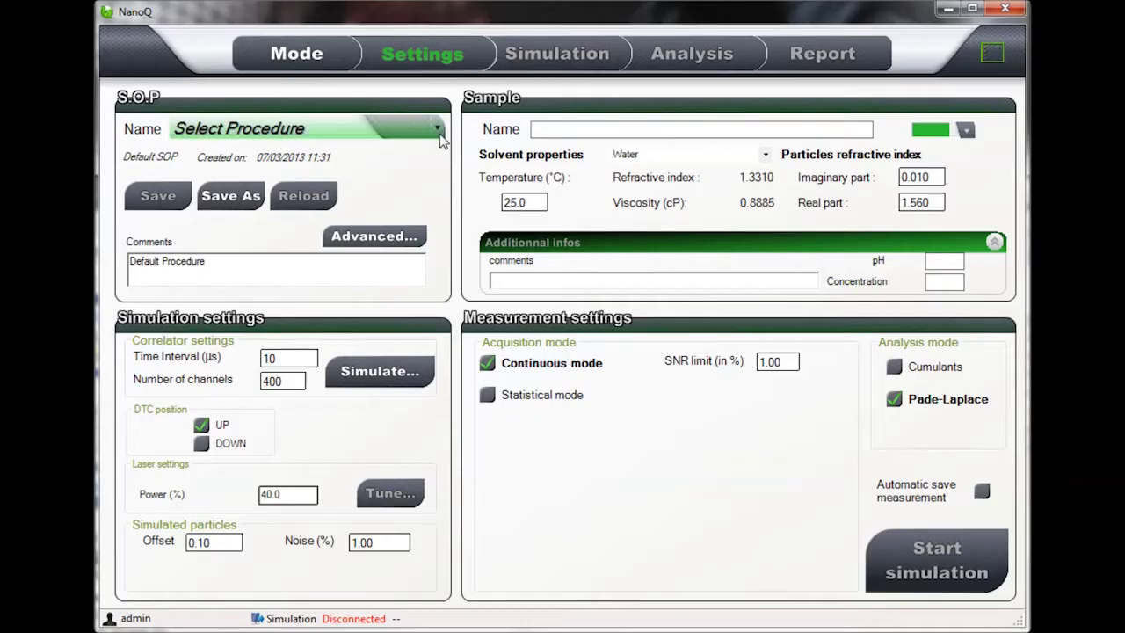
Step: Check the saved SOP procedures, then set the solvent to Ethanol (refractive index 1.3599, viscosity 1.0436 cP)
click(438, 132)
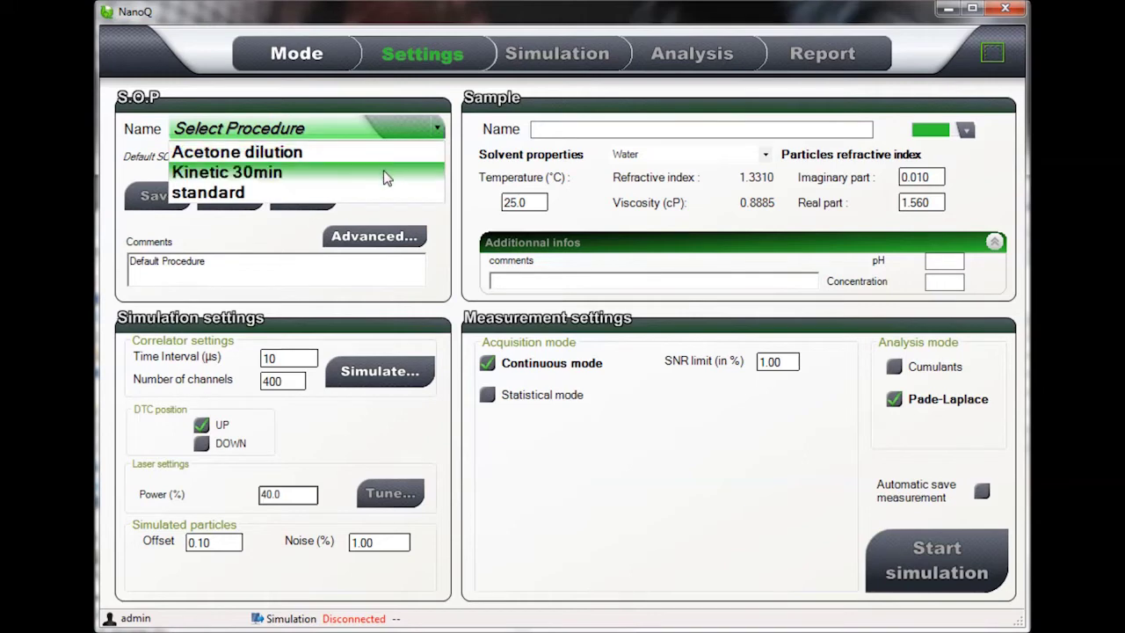
click(444, 222)
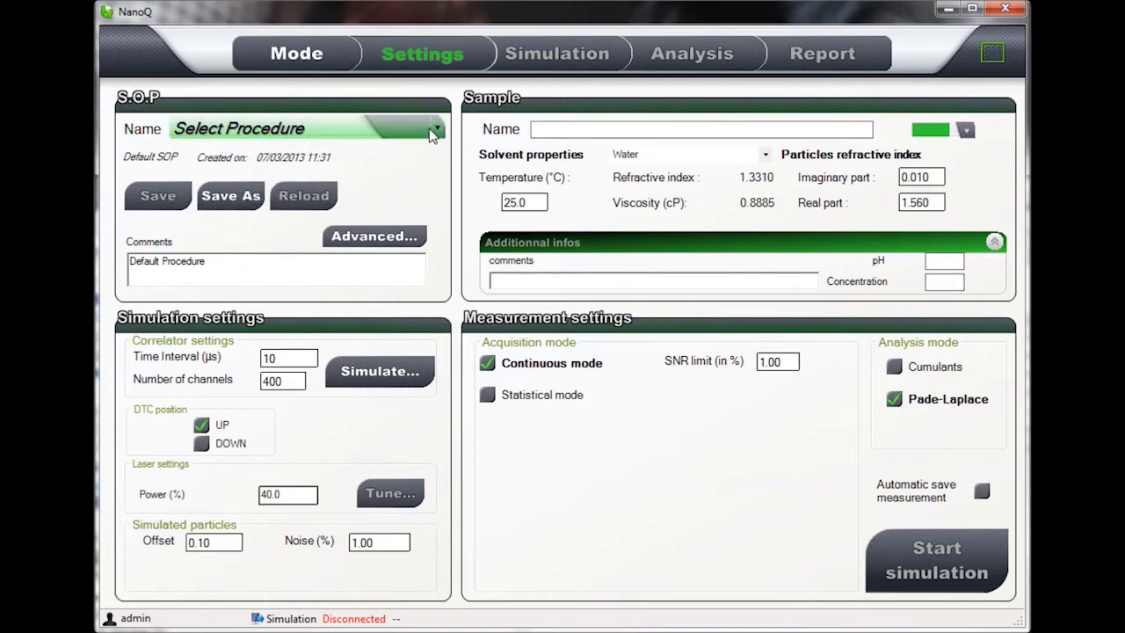
click(767, 156)
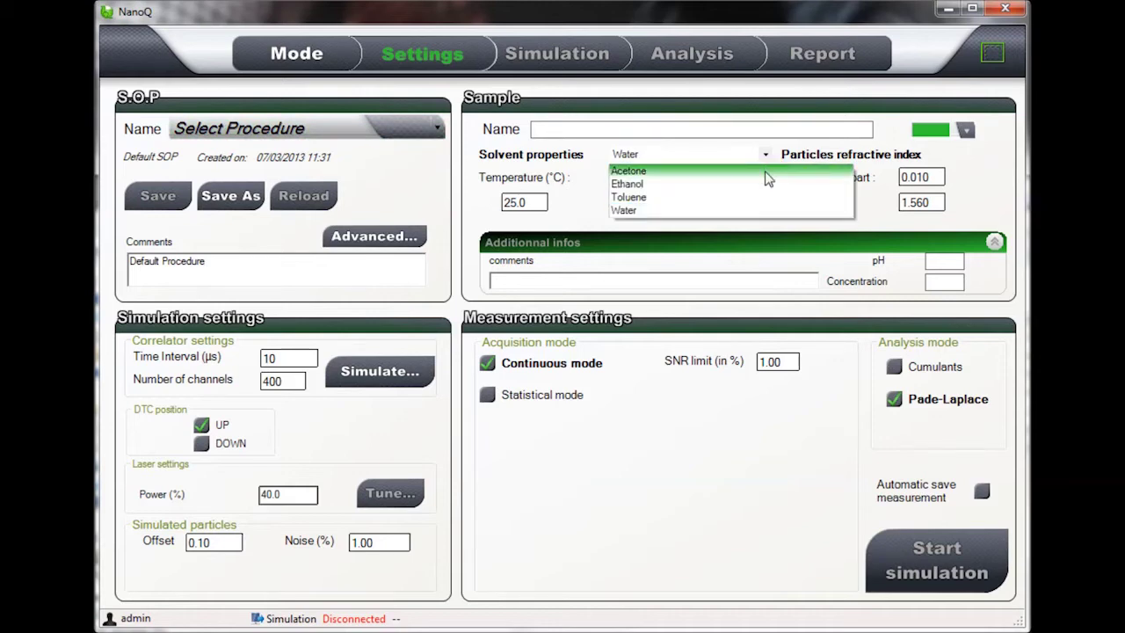
click(763, 211)
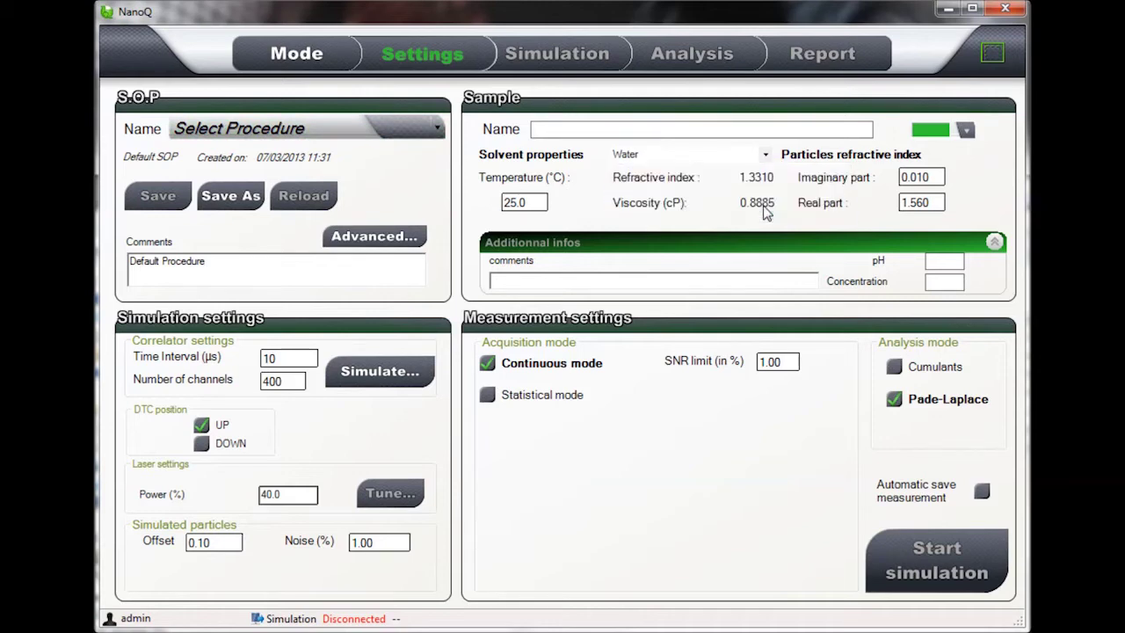
click(727, 156)
click(699, 186)
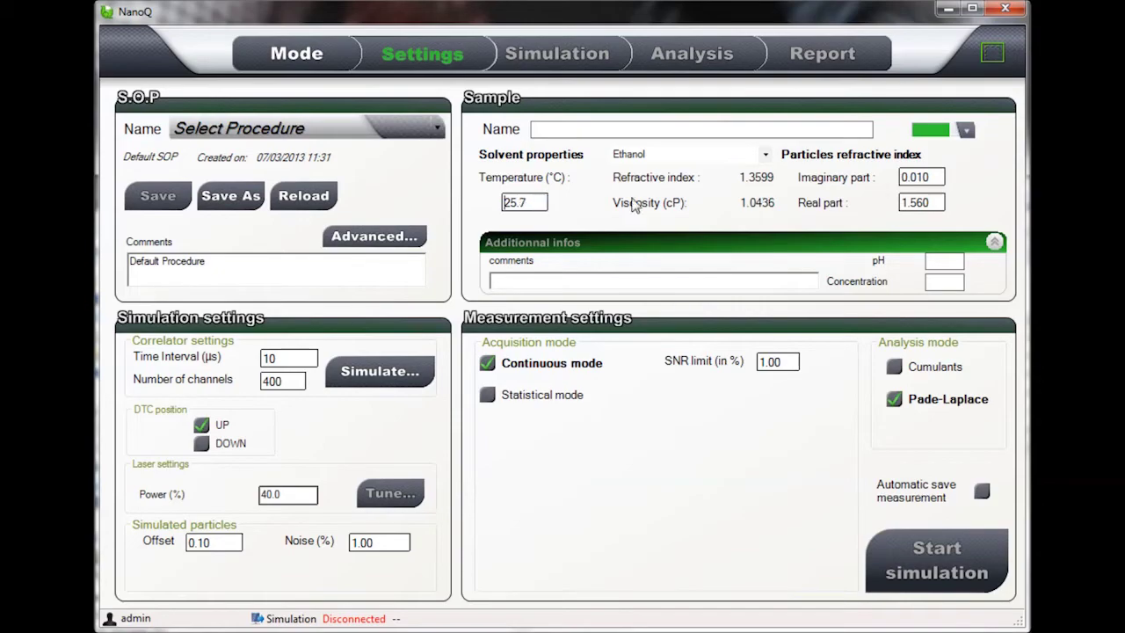
Step: View the sample colour choices, then advance the report preview to page 3, the statistical distribution
click(966, 130)
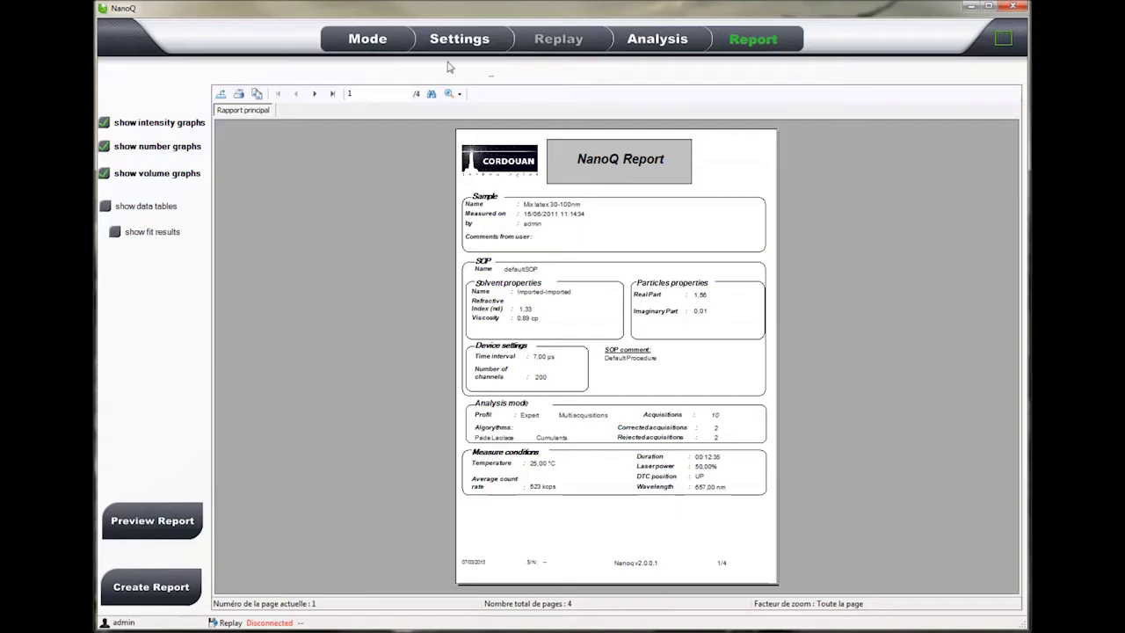
click(317, 94)
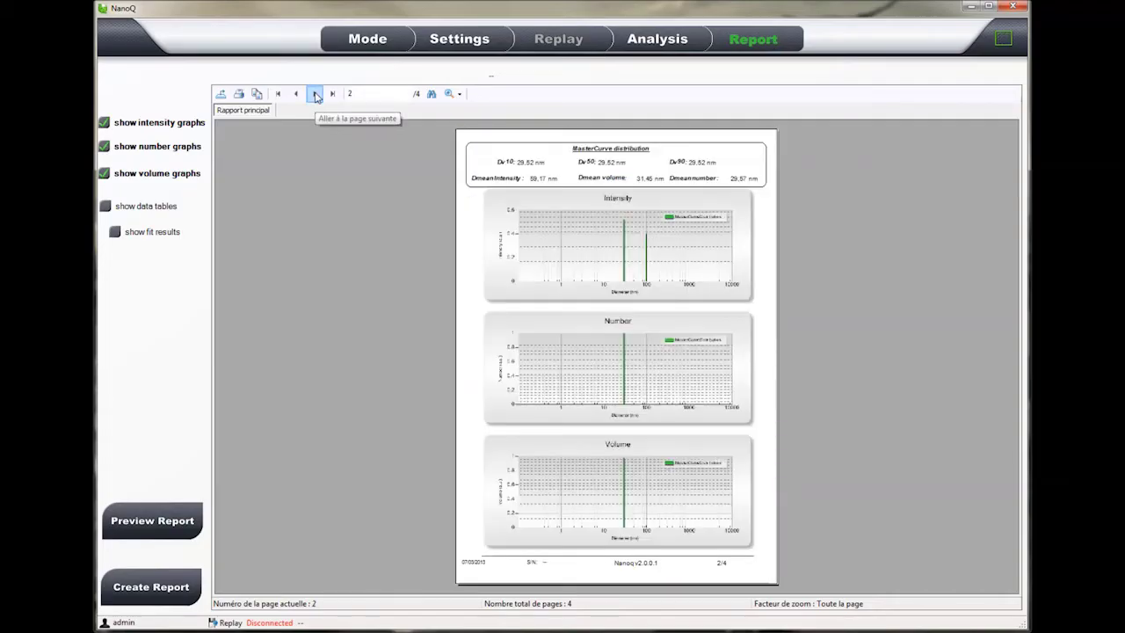
click(316, 94)
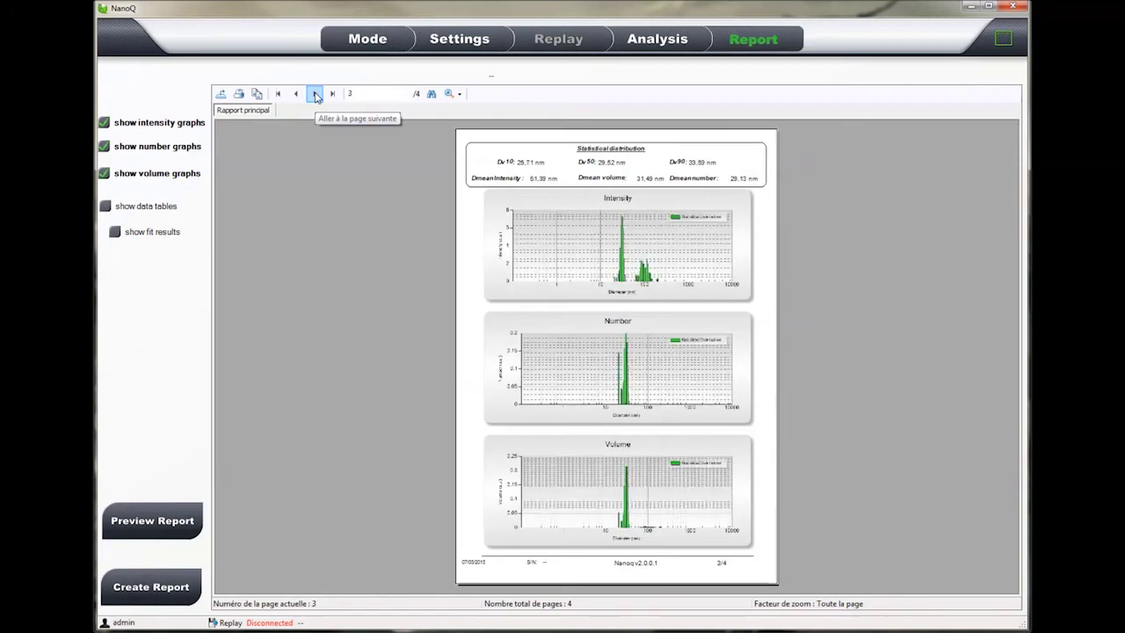